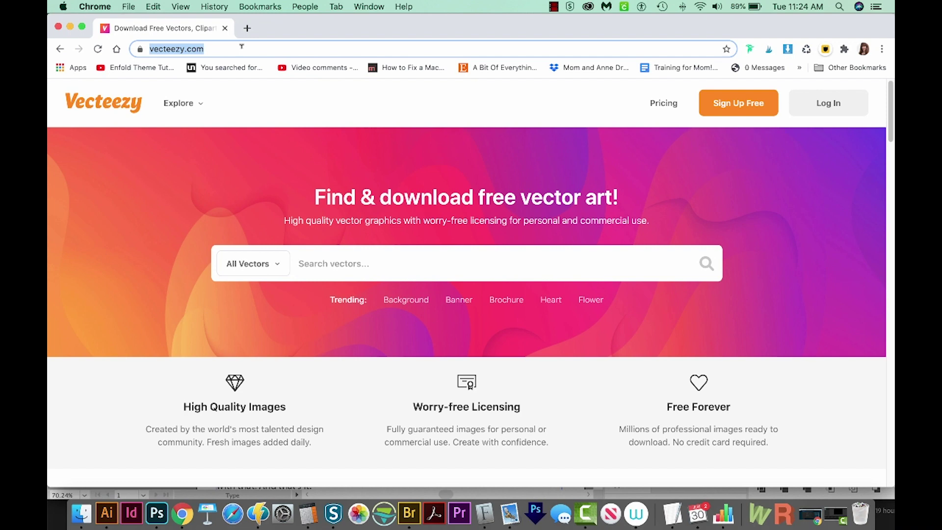
Load the Vecteezy 'Bees flying in the flower garden' vector page from the pasted URL
text(https://www.vecteezy.com/vector-art/367848-bees-flying-in-the-flower-garden)
key(Return)
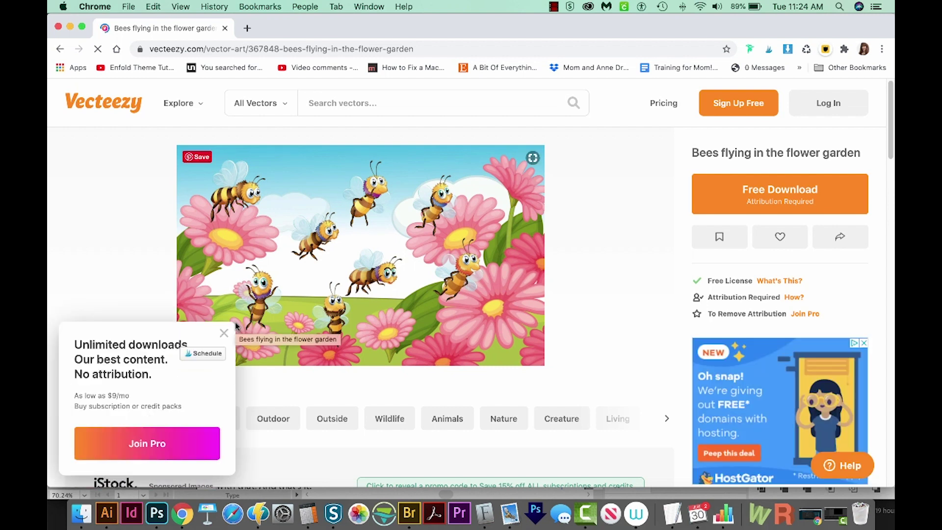
Dismiss the Join Pro popup and download the bee vector under the Free License
click(224, 334)
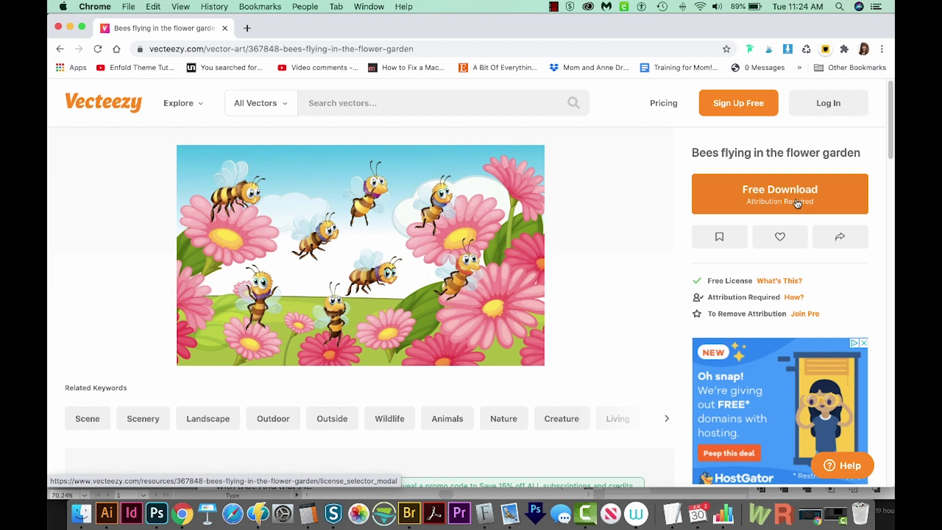
scroll(797, 204, down, 1)
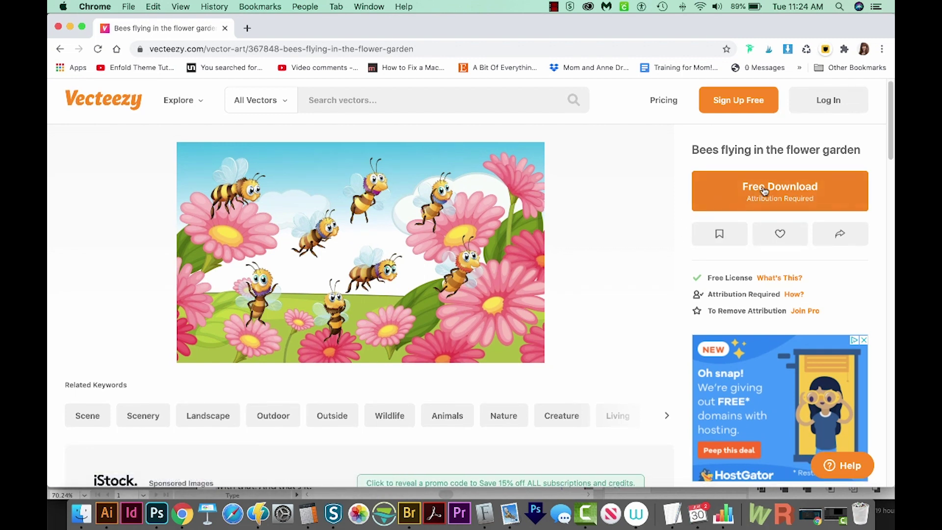
scroll(784, 197, down, 1)
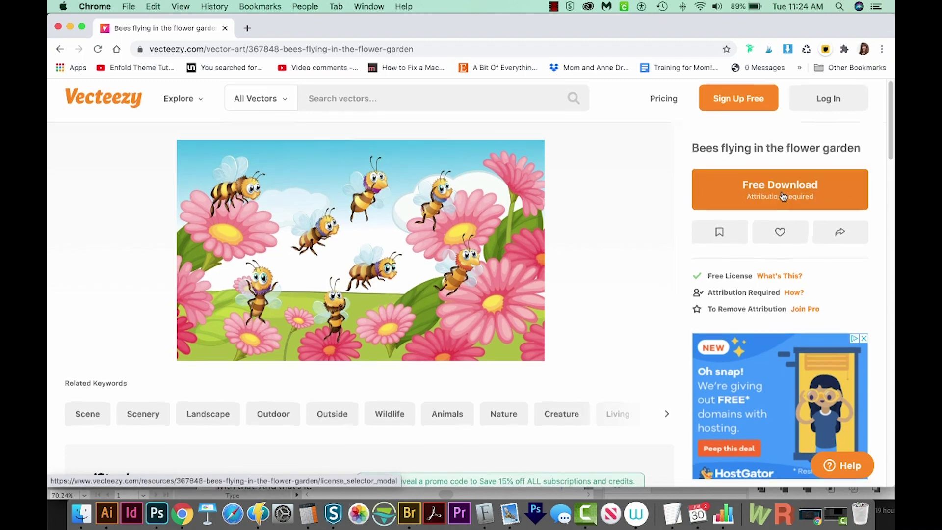
click(783, 196)
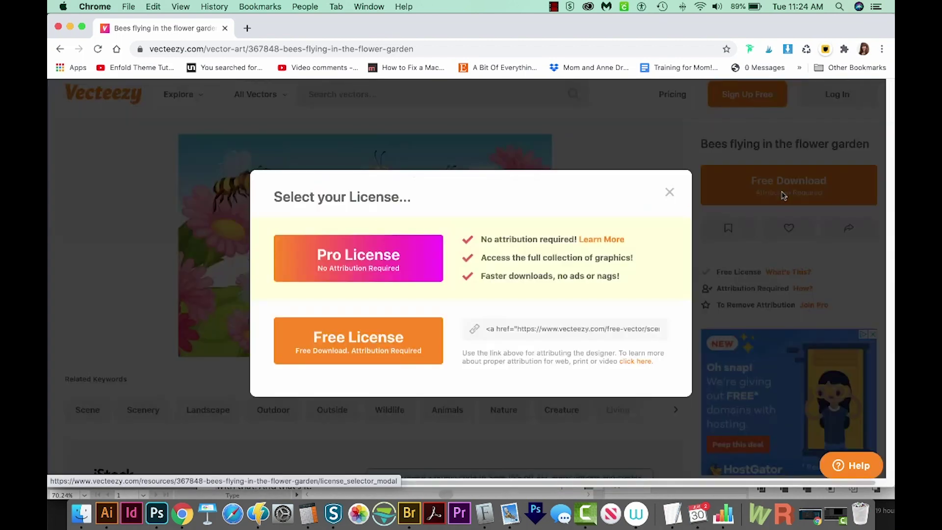
click(362, 344)
Unzip the downloaded archive and open its EPS file in Illustrator
click(172, 473)
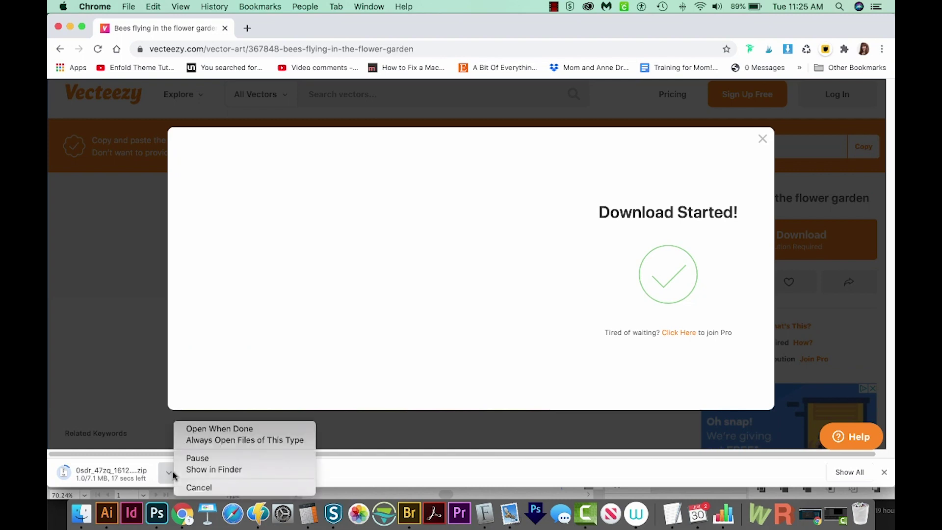
click(206, 469)
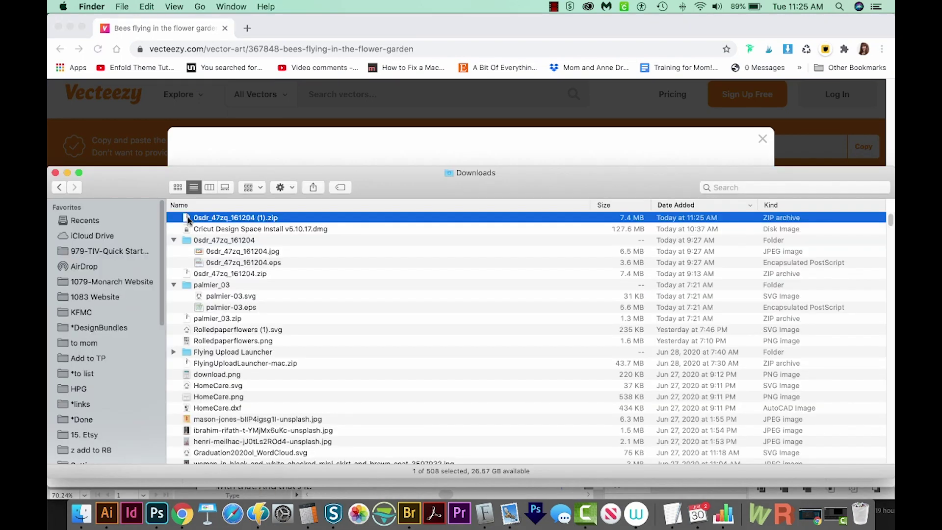
double_click(188, 218)
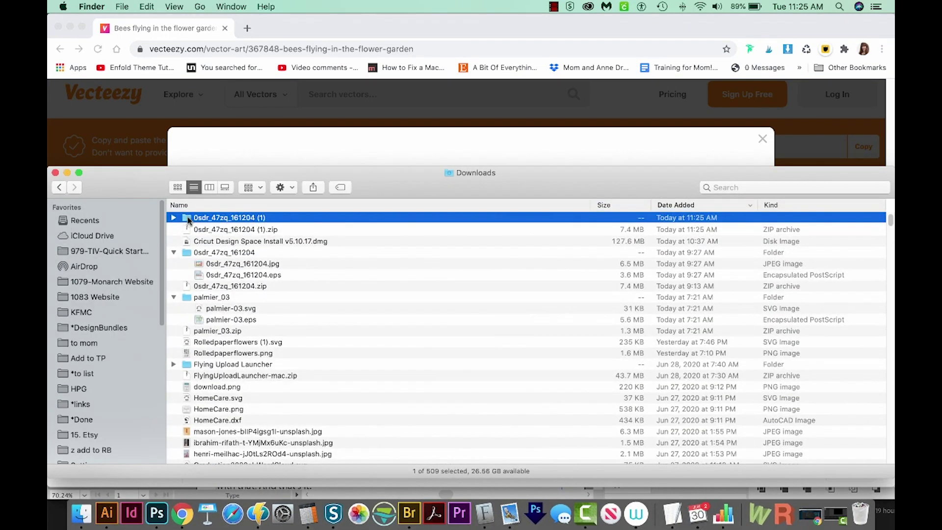
click(173, 217)
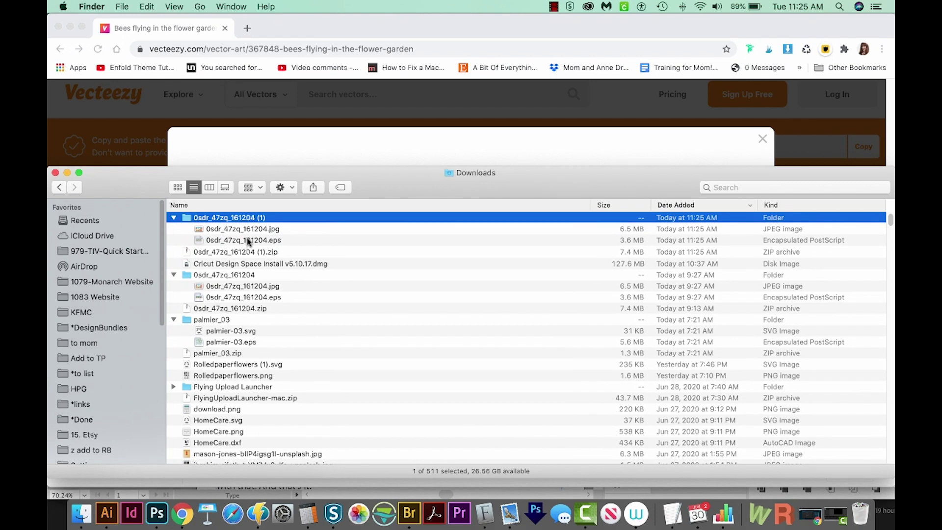
drag(248, 241, 109, 516)
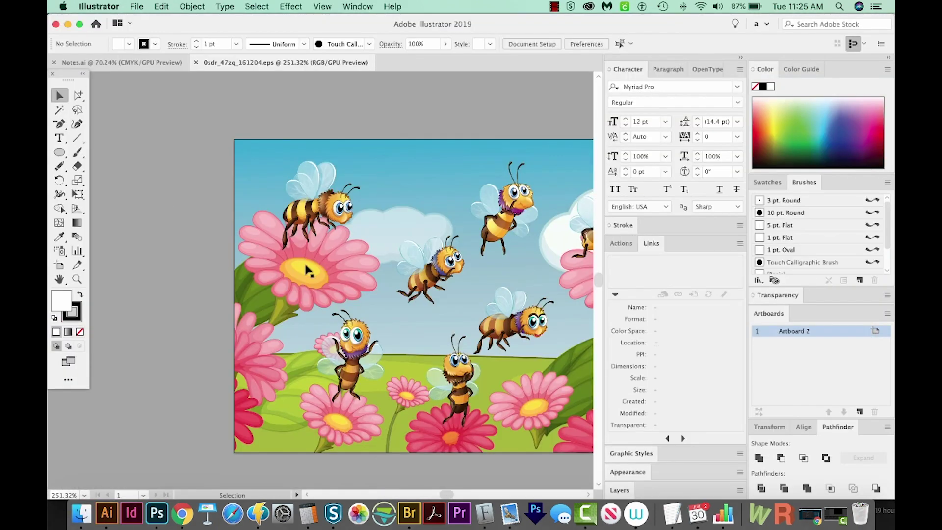
Pan the canvas so the full bee-and-flower artboard is visible
drag(324, 257, 272, 260)
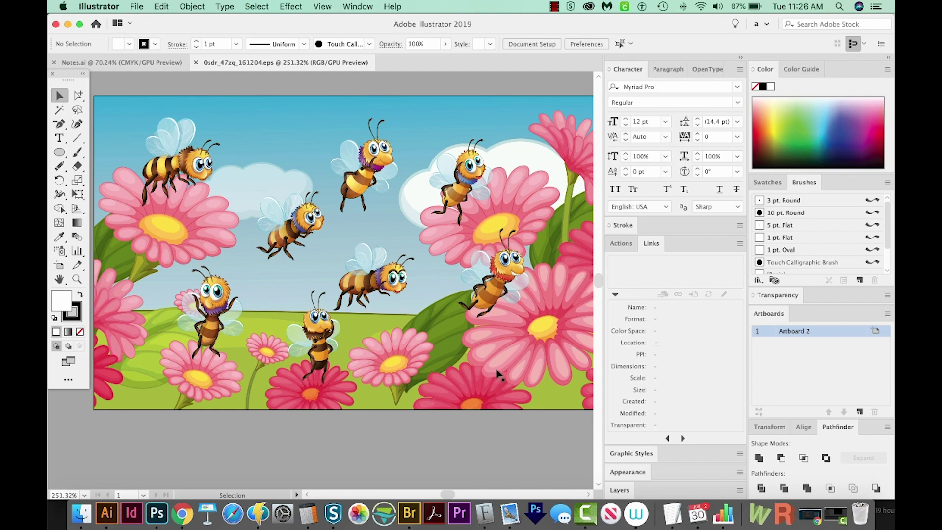
Select all pink petals with the Magic Wand at Fill Color tolerance 32
key(y)
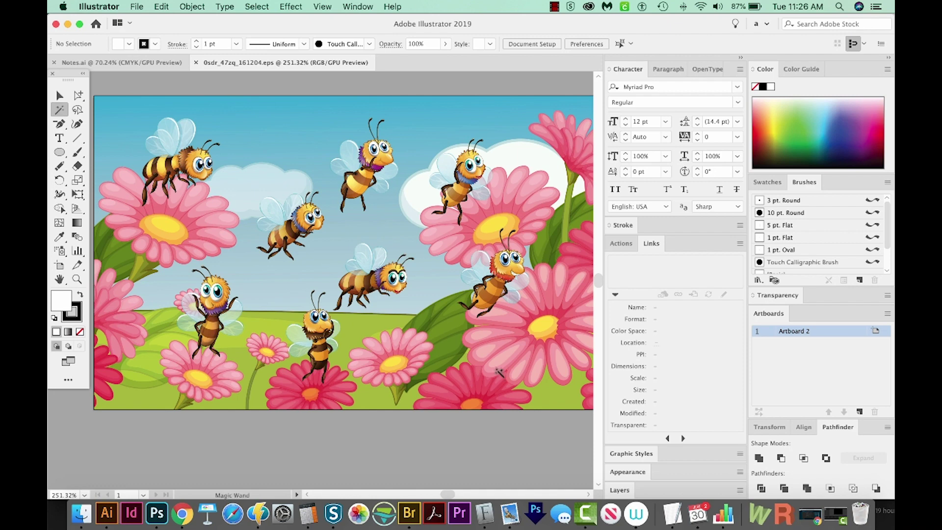
click(211, 204)
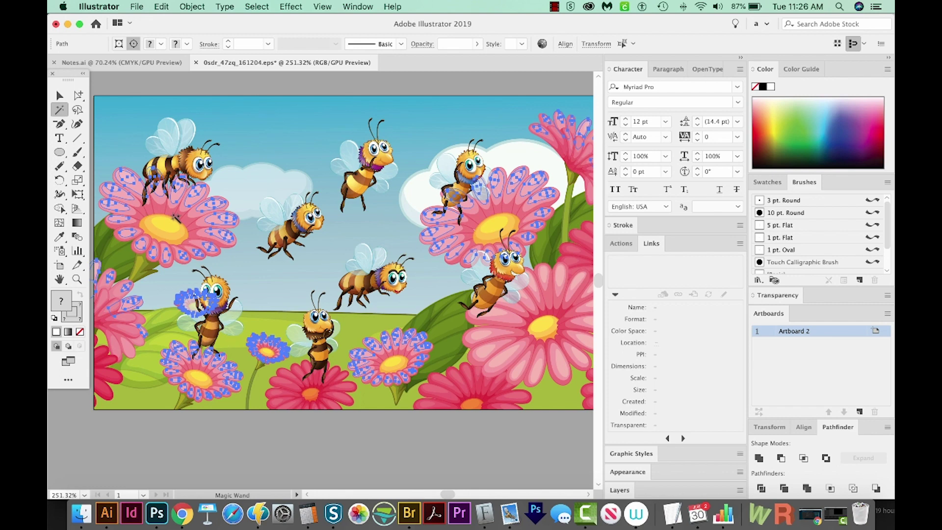
key(Return)
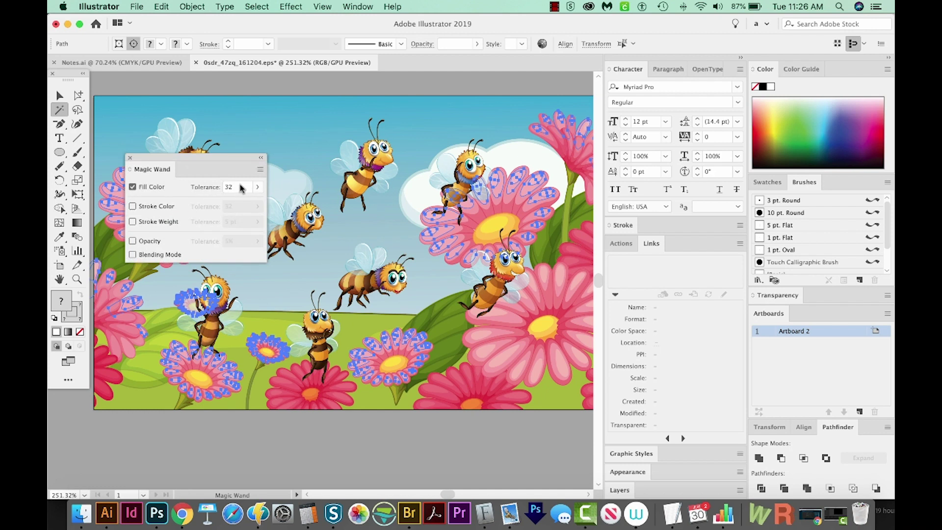
click(228, 185)
click(130, 157)
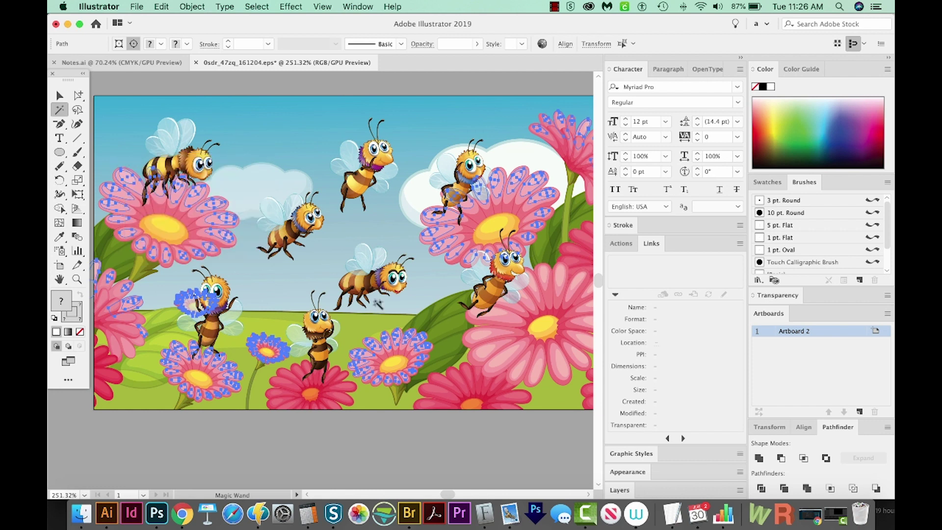
click(481, 339)
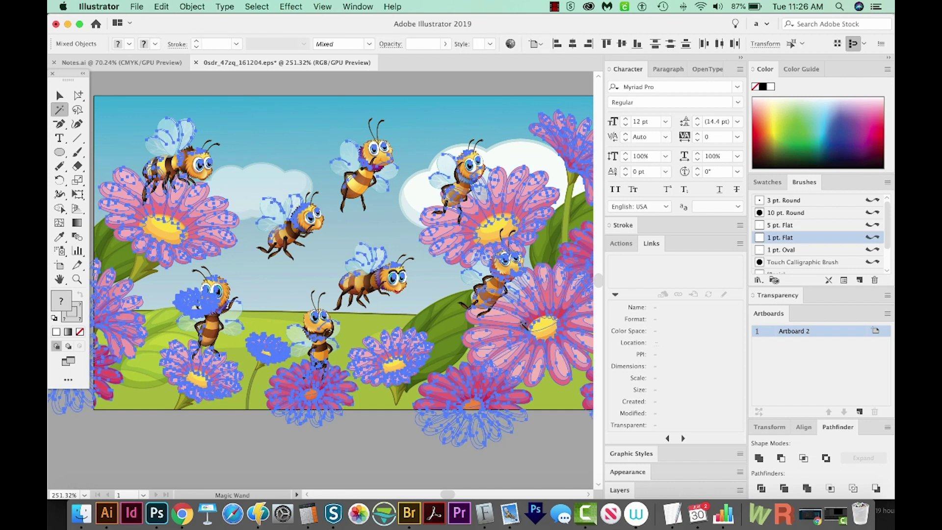
key(Delete)
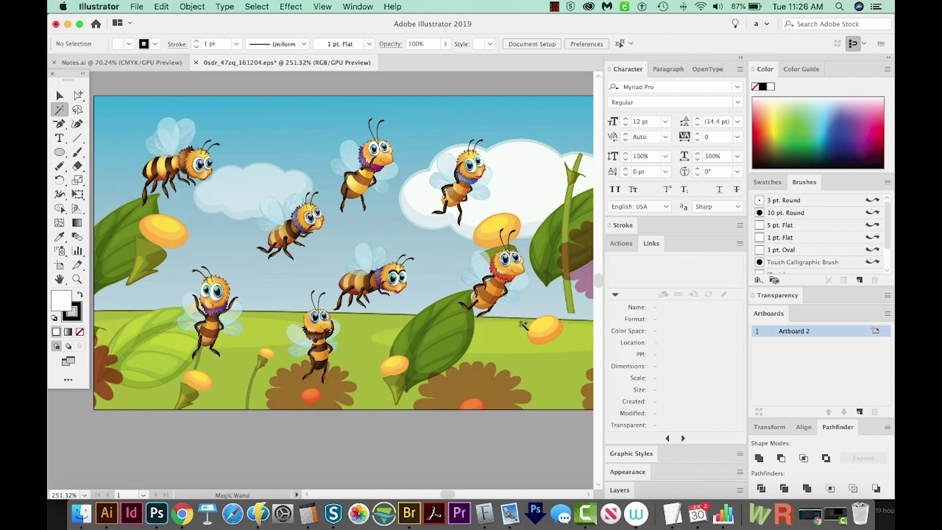
scroll(520, 314, right, 3)
scroll(515, 290, down, 2)
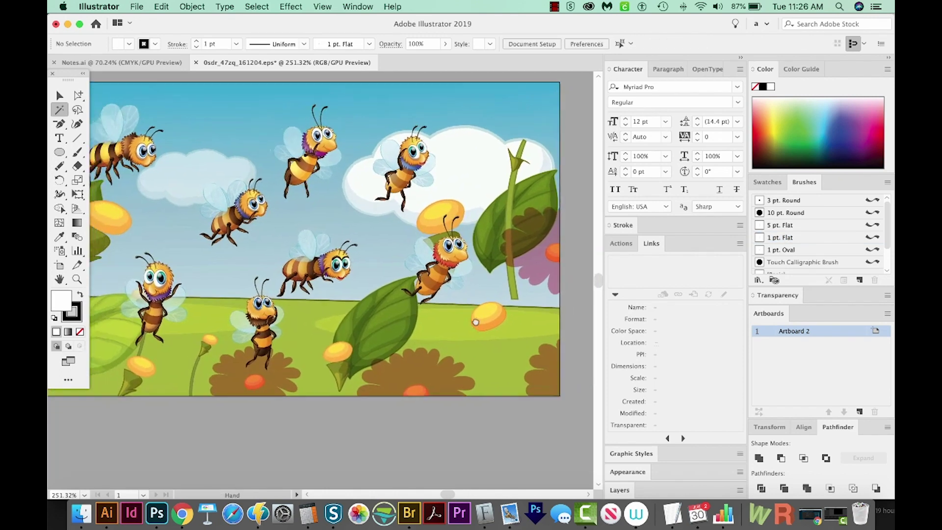
click(551, 257)
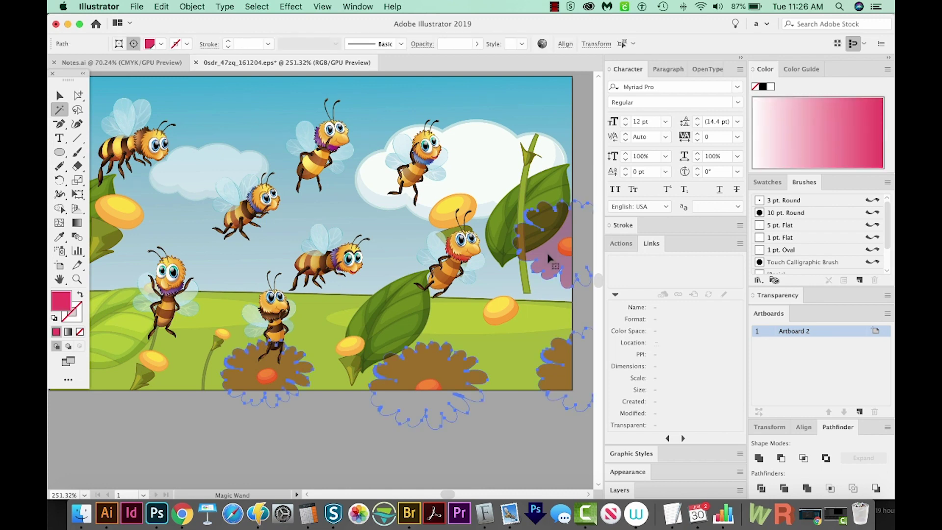
key(Delete)
mouse_move(293, 271)
mouse_down()
mouse_move(369, 286)
mouse_move(300, 286)
mouse_up()
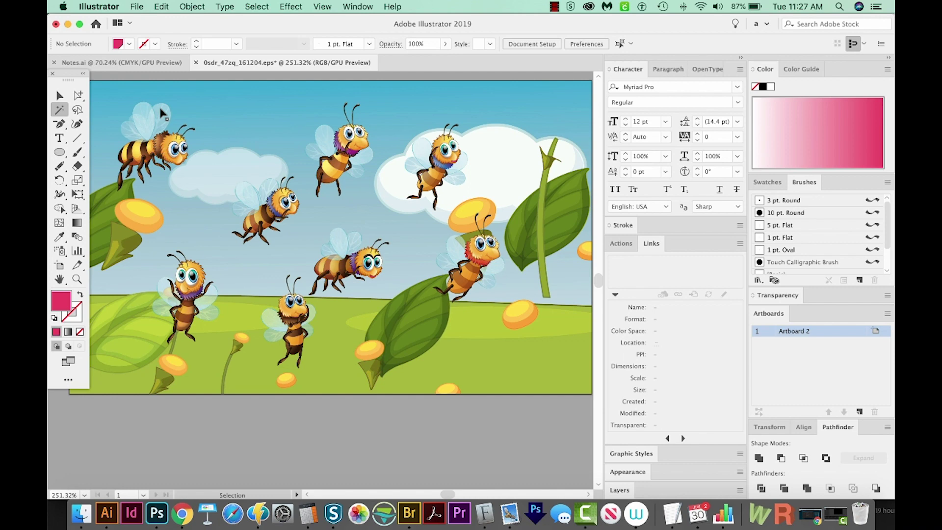
key(ctrl+z)
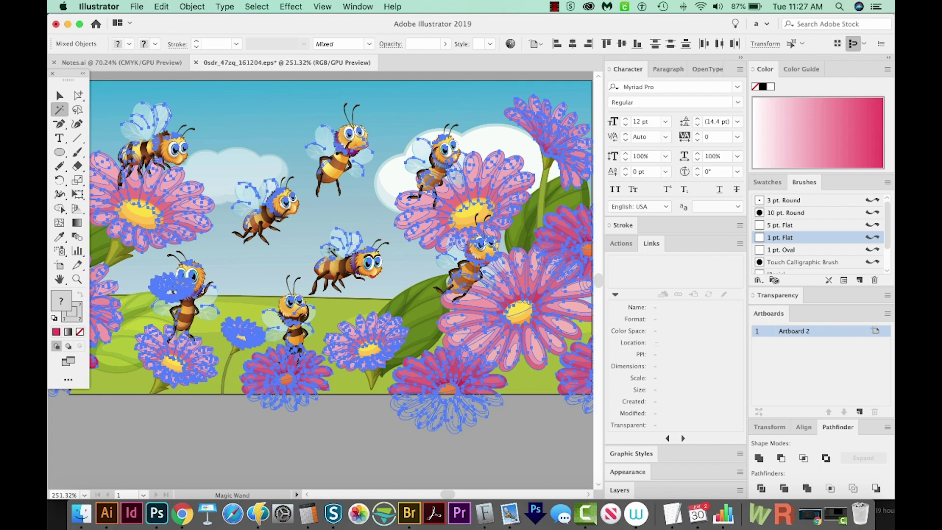
key(z)
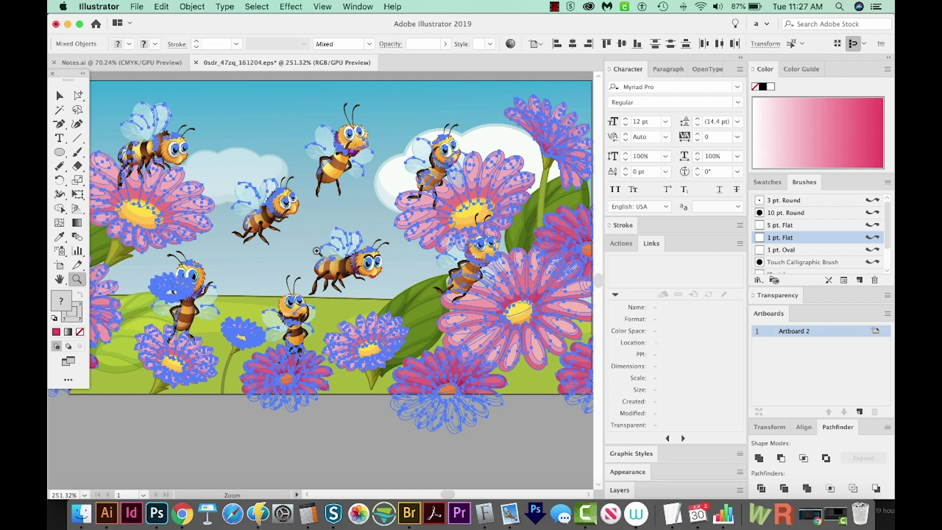
drag(351, 235, 387, 274)
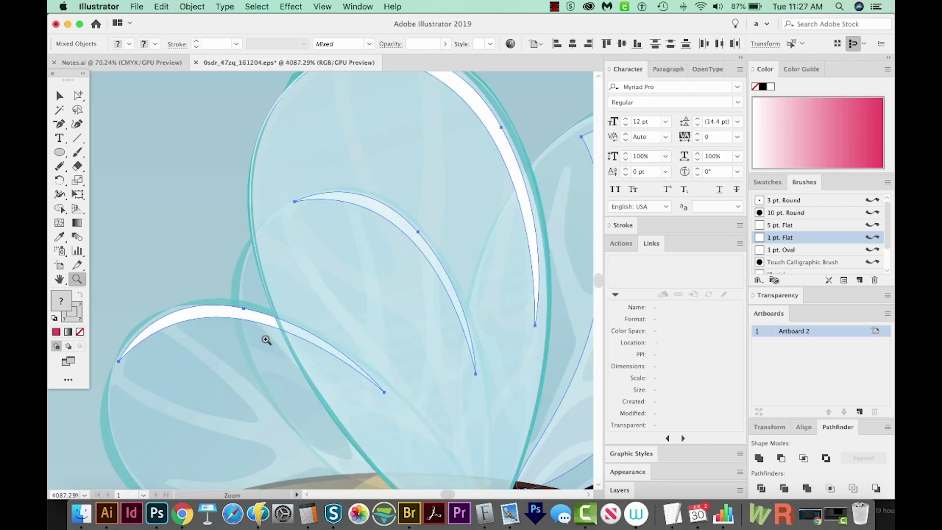
key(ctrl)
key(ctrl+0)
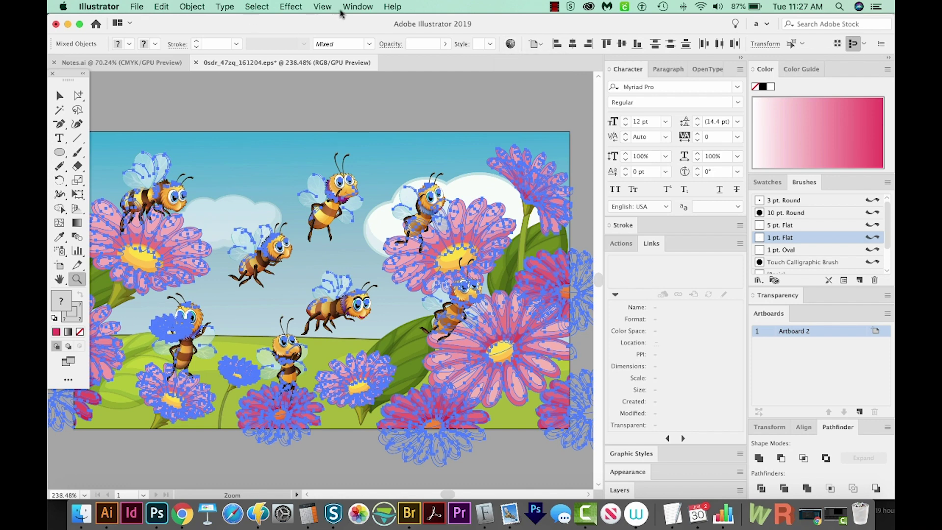
click(358, 6)
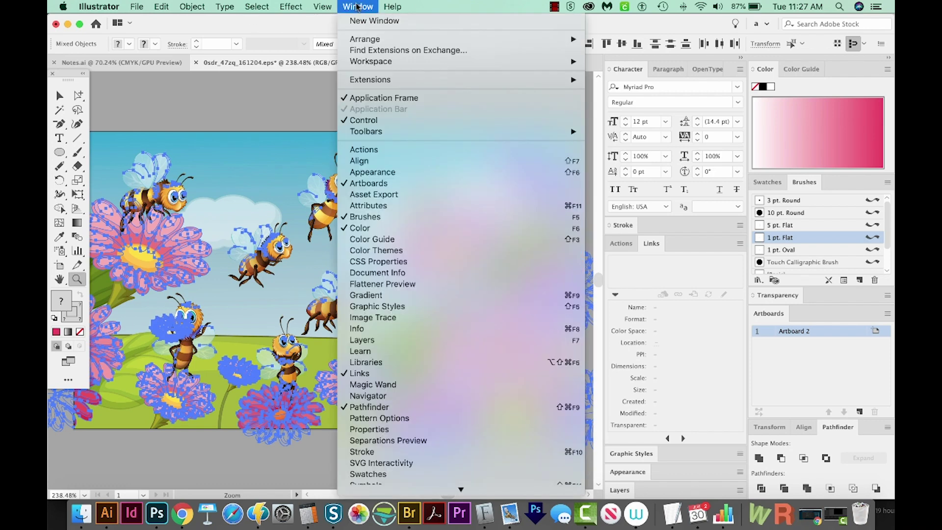
Open Recolor Artwork for the selection and move its dialog right to reveal the artwork
click(379, 121)
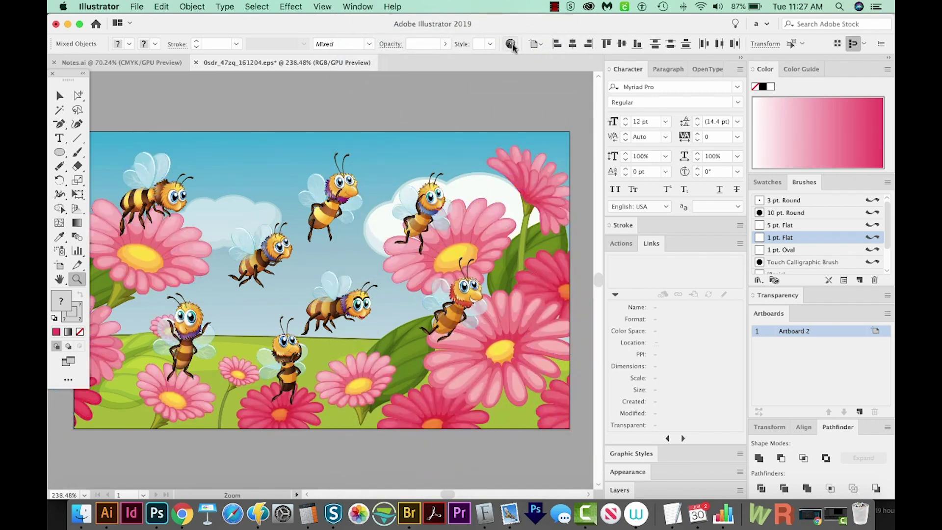
click(511, 44)
drag(829, 88, 398, 72)
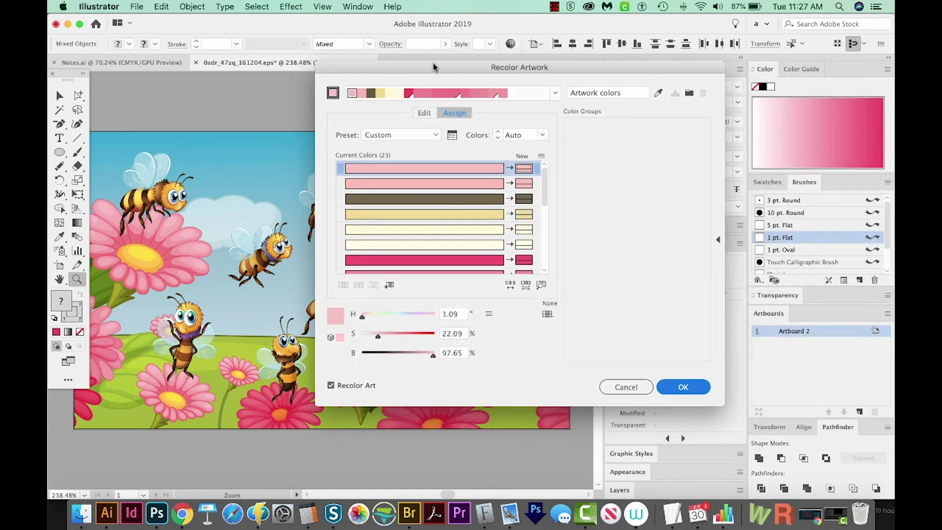
drag(433, 67, 507, 73)
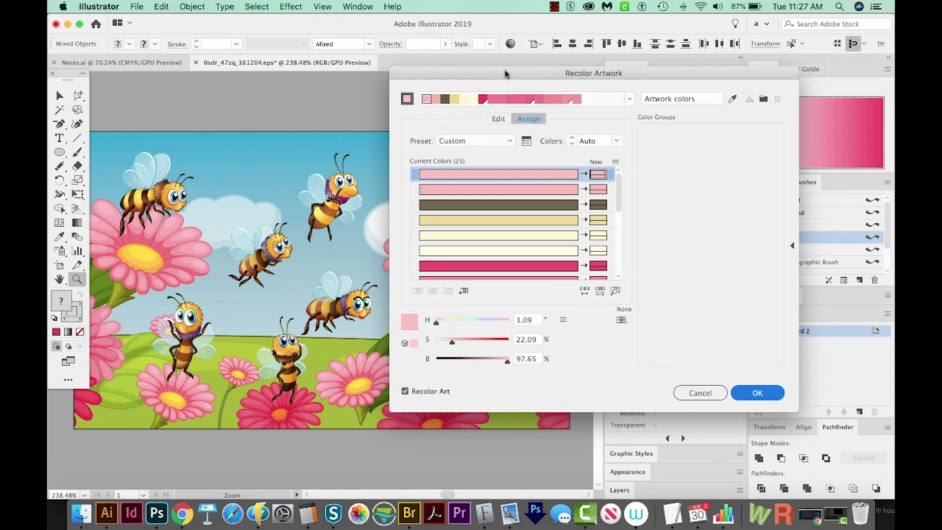
drag(517, 73, 561, 64)
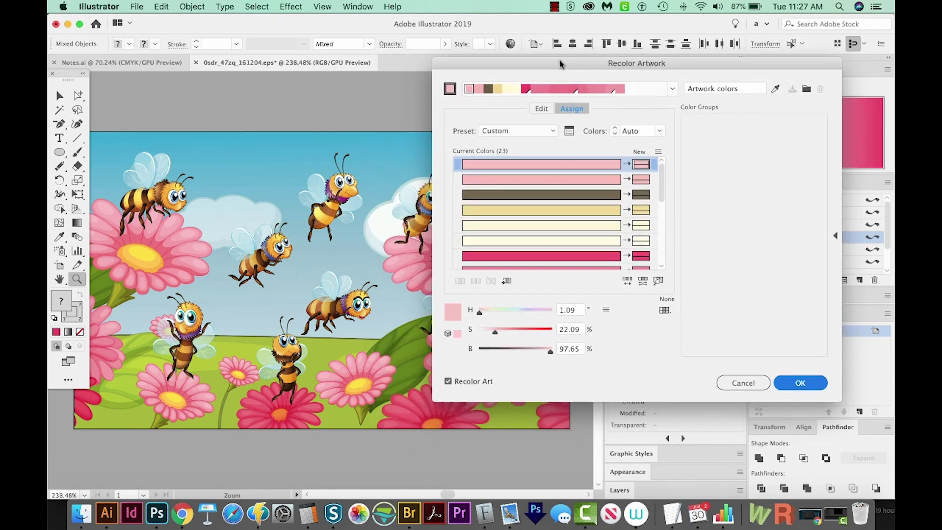
drag(560, 63, 592, 62)
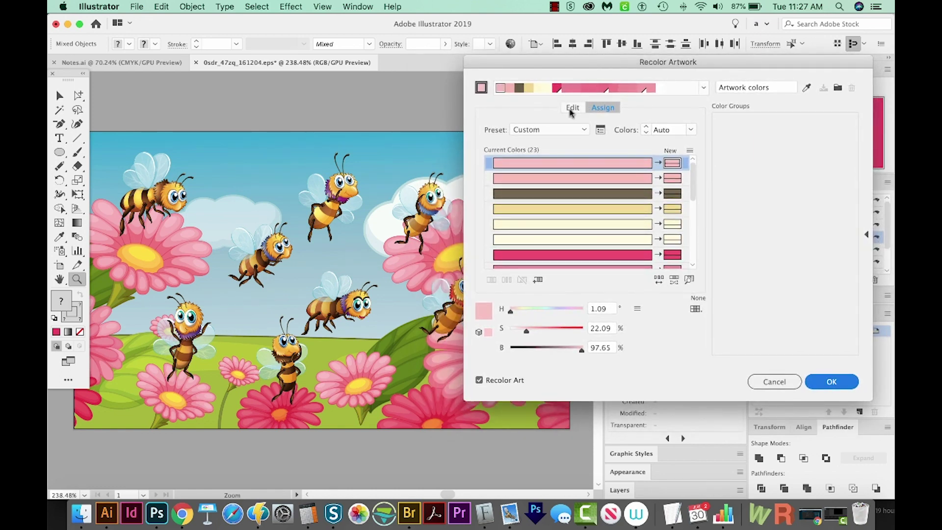
click(571, 109)
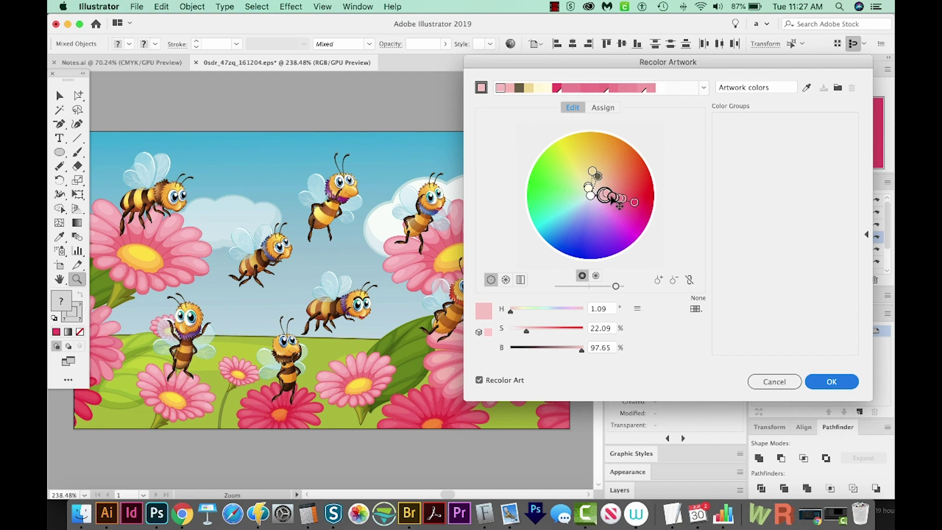
drag(605, 195, 592, 226)
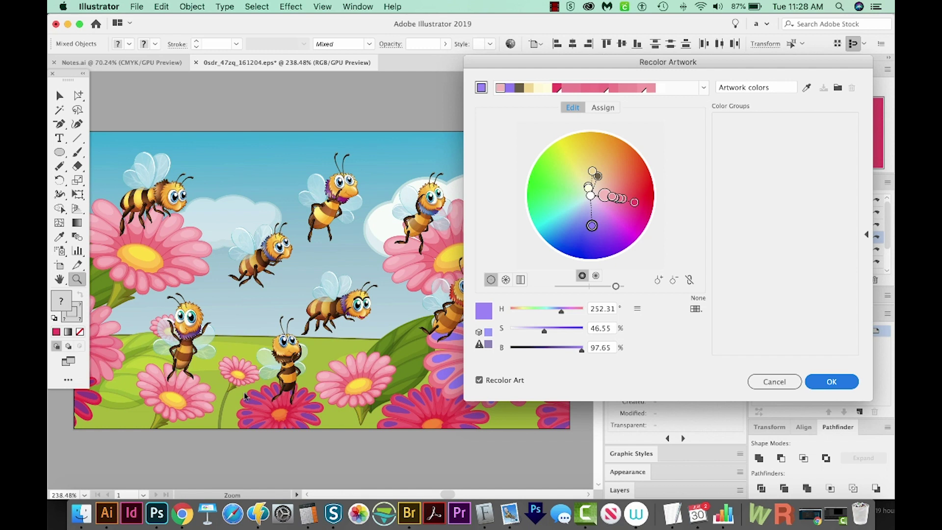
click(589, 229)
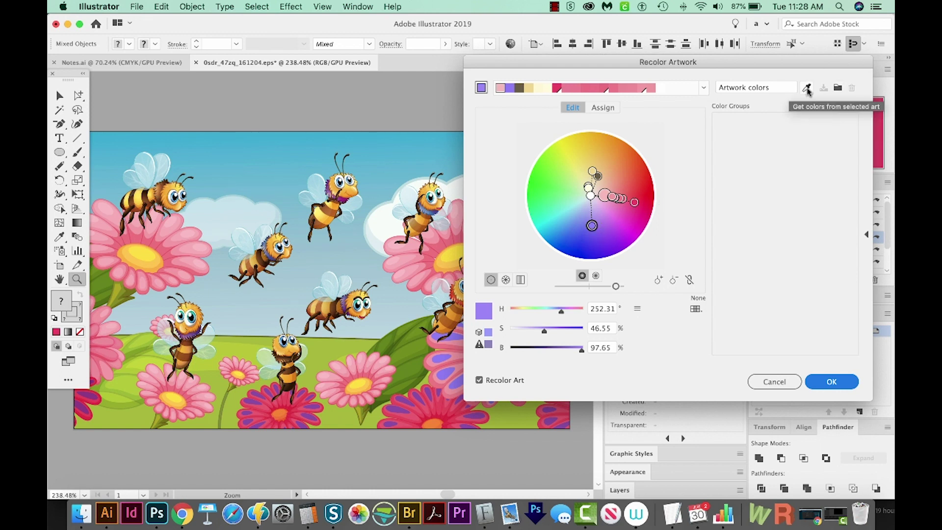
click(807, 89)
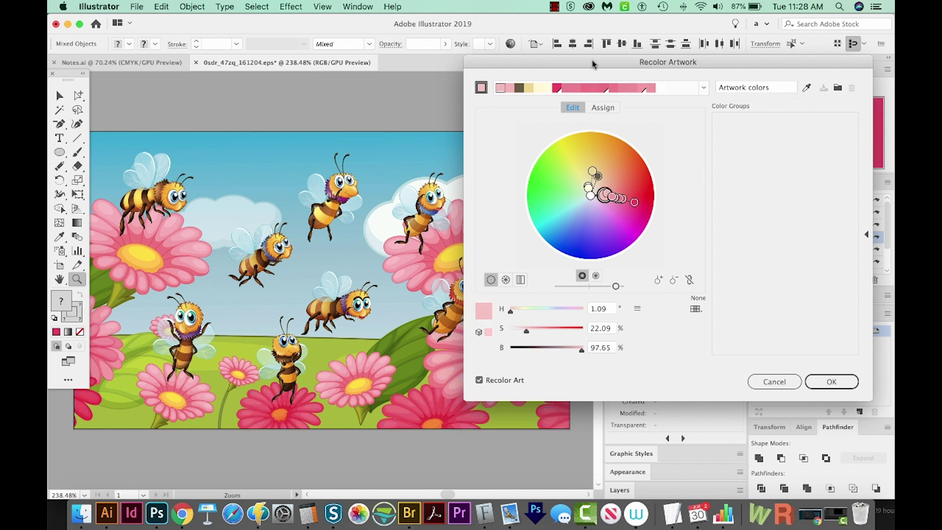
drag(592, 63, 617, 71)
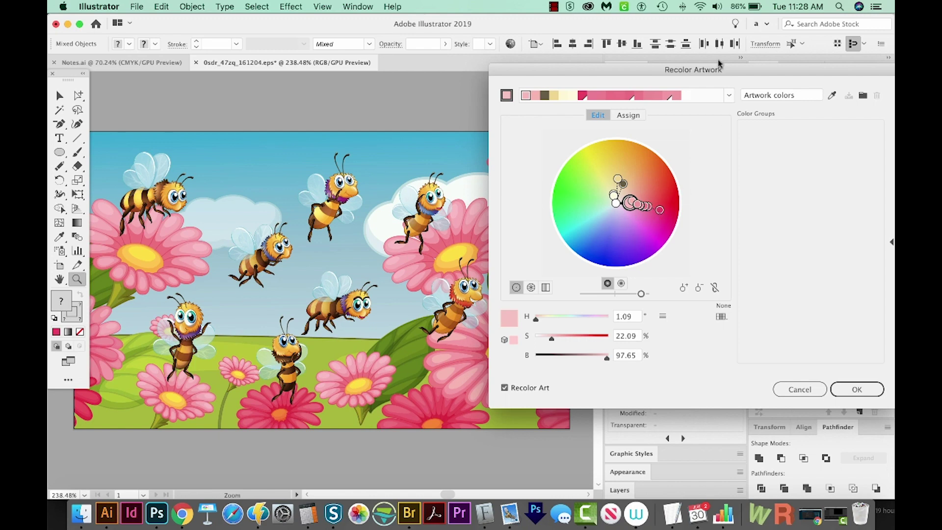
mouse_move(747, 76)
mouse_down()
mouse_move(723, 46)
mouse_move(731, 43)
mouse_up()
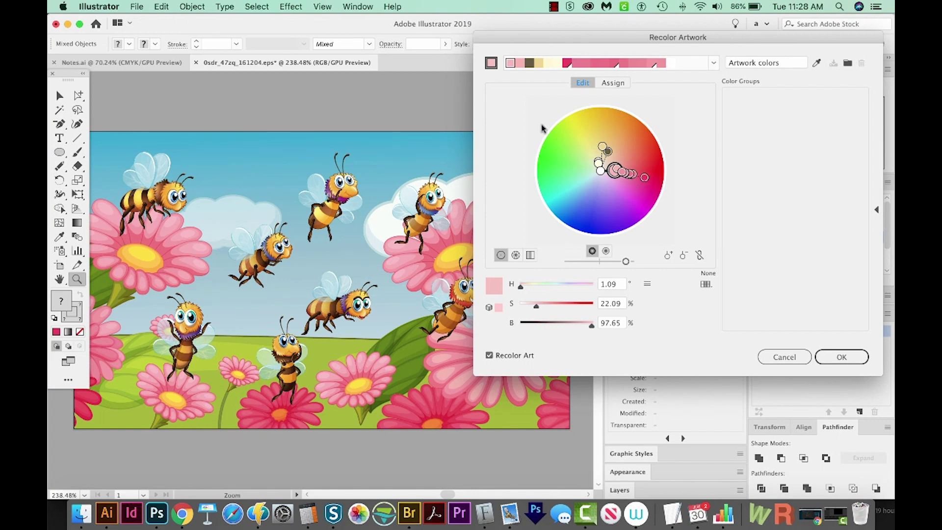
On the Assign tab, change the Colors count from Auto to 5
click(614, 86)
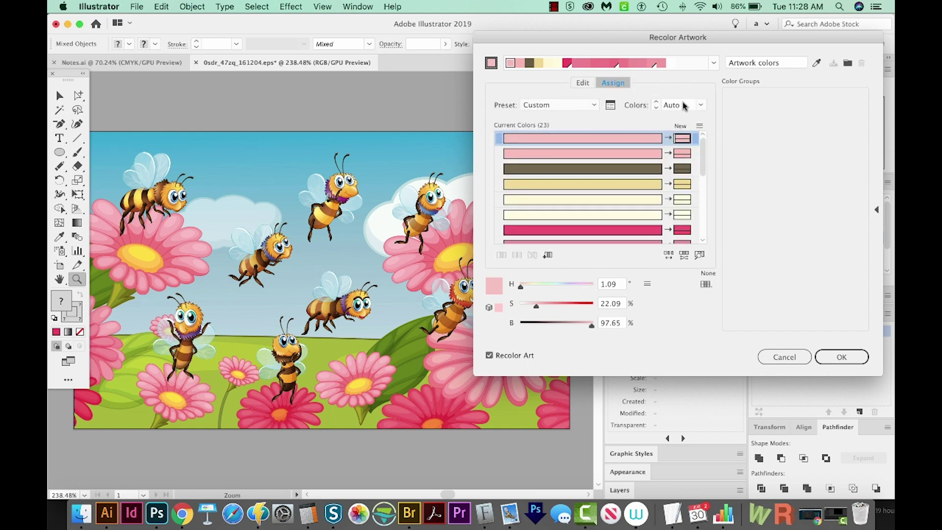
click(666, 106)
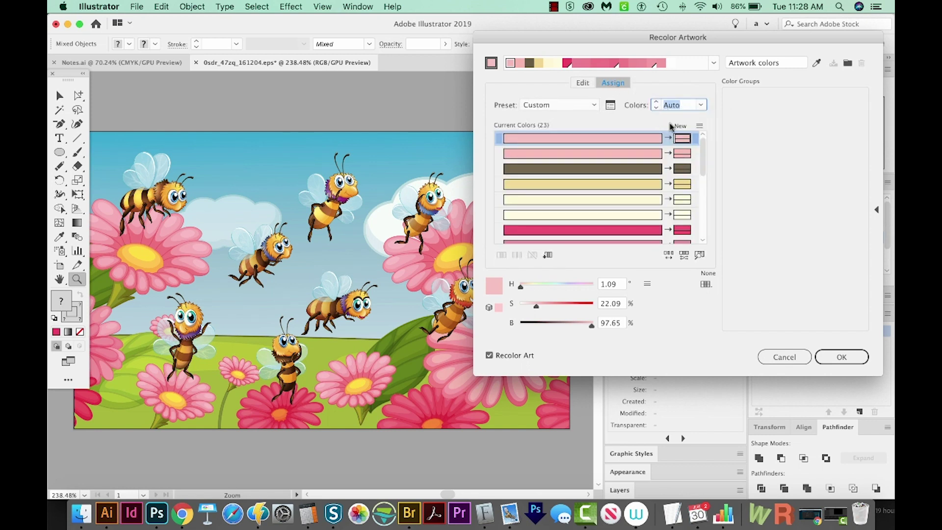
text(5)
mouse_move(581, 153)
key(Tab)
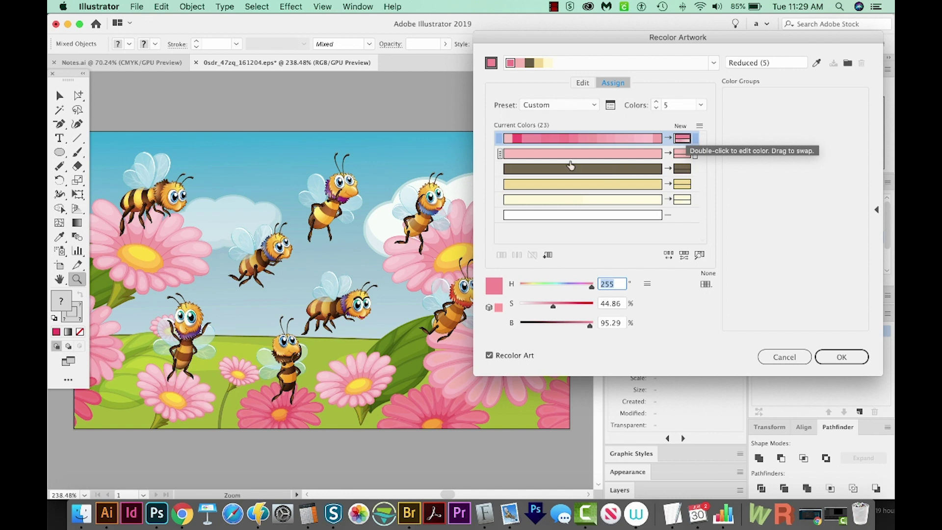
Merge the light pink row into the deep pink row and exclude the white and yellow rows
click(506, 168)
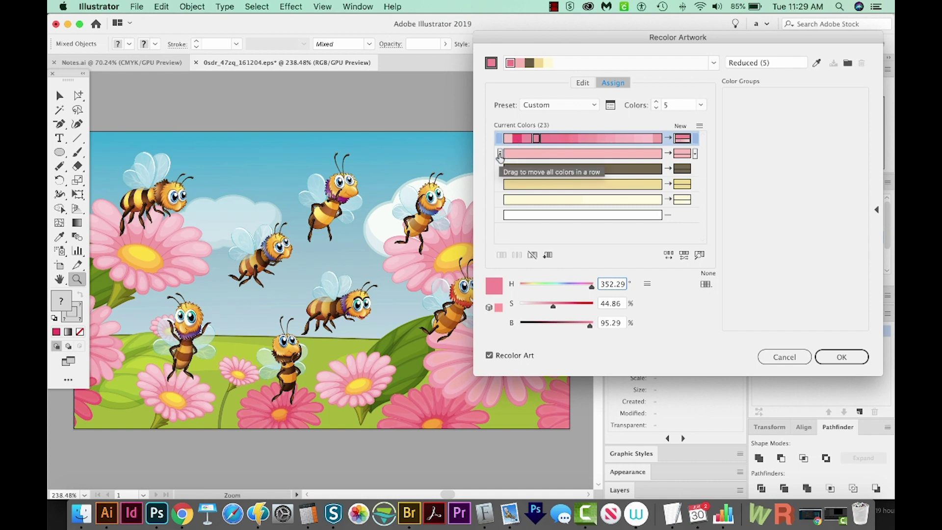
click(500, 155)
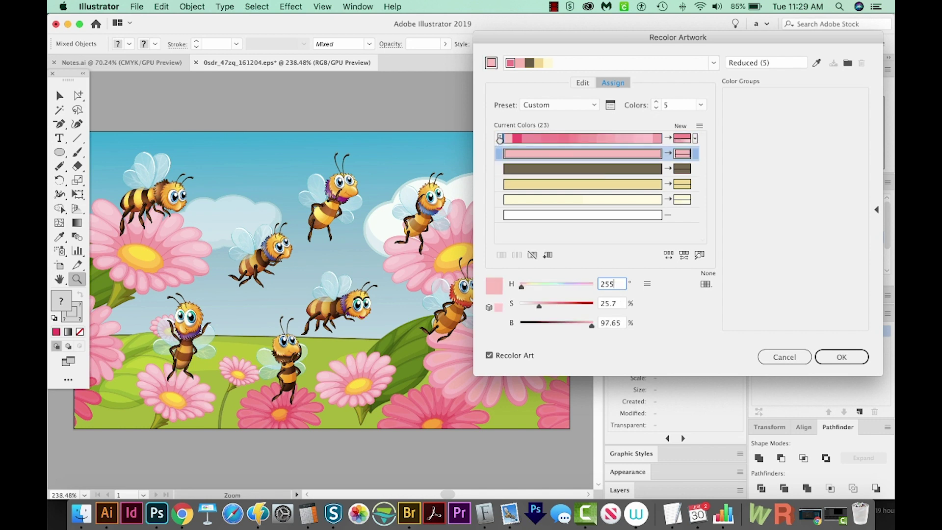
drag(500, 155, 502, 139)
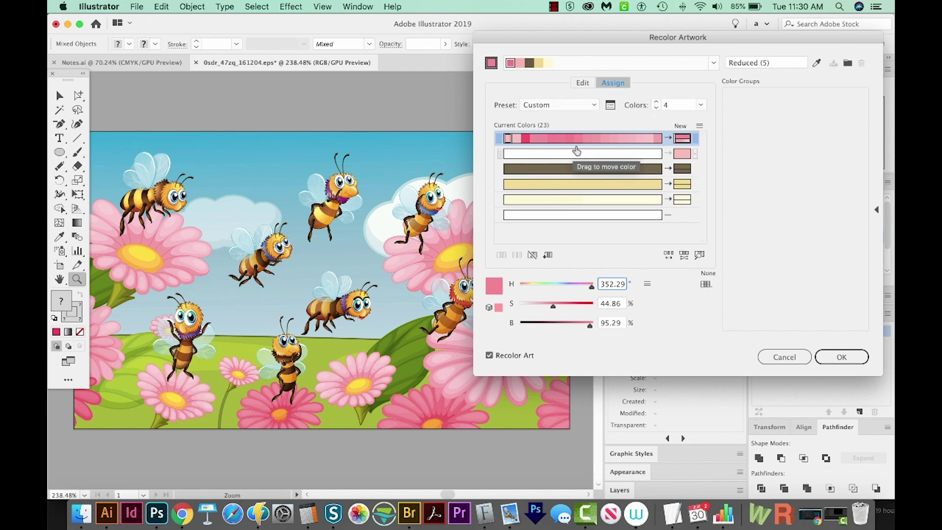
mouse_move(669, 169)
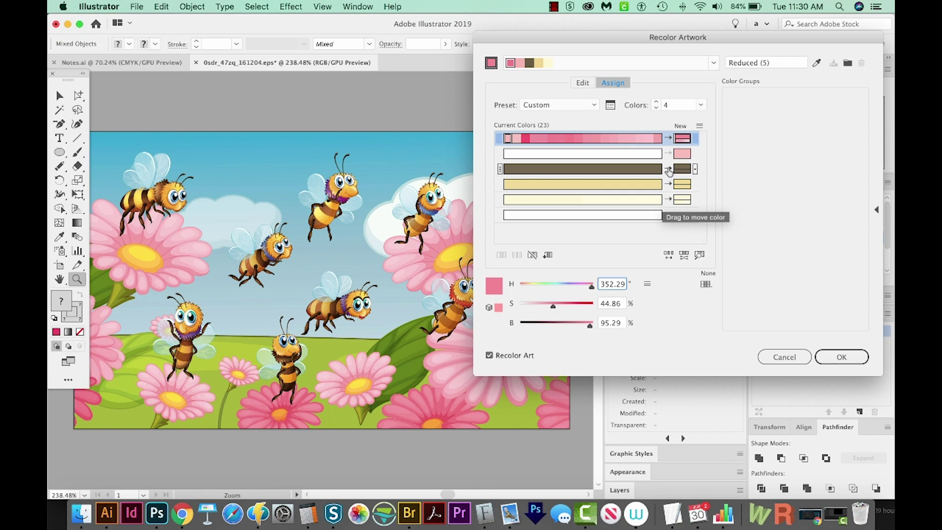
click(669, 170)
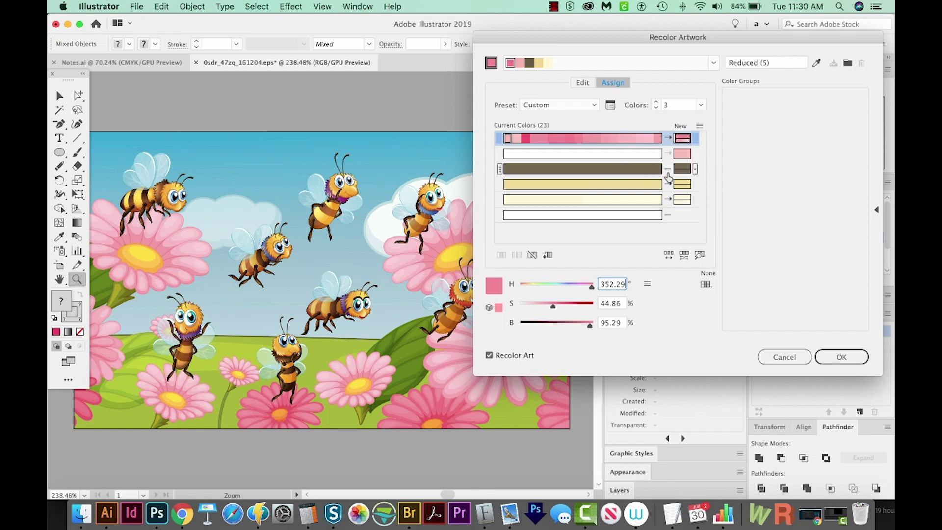
click(667, 186)
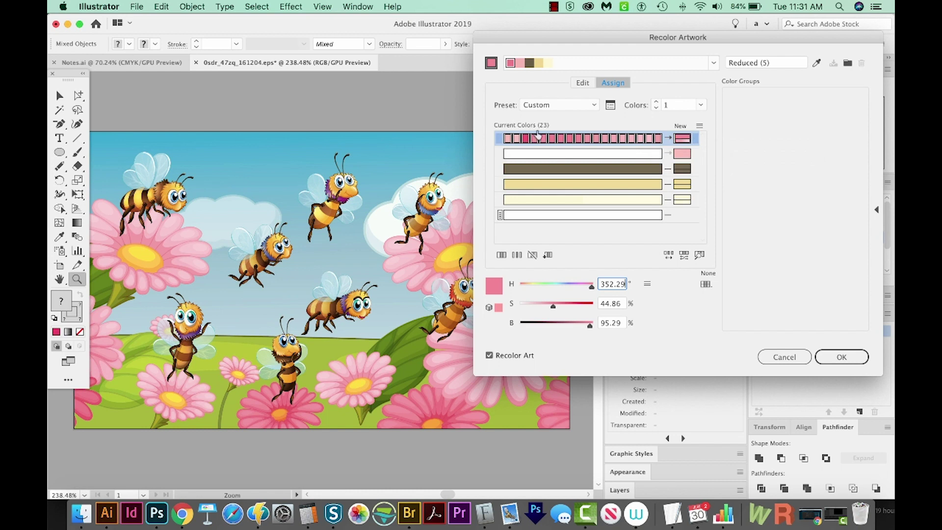
Shift the pink group's new colour hue to purple and raise its saturation
click(682, 140)
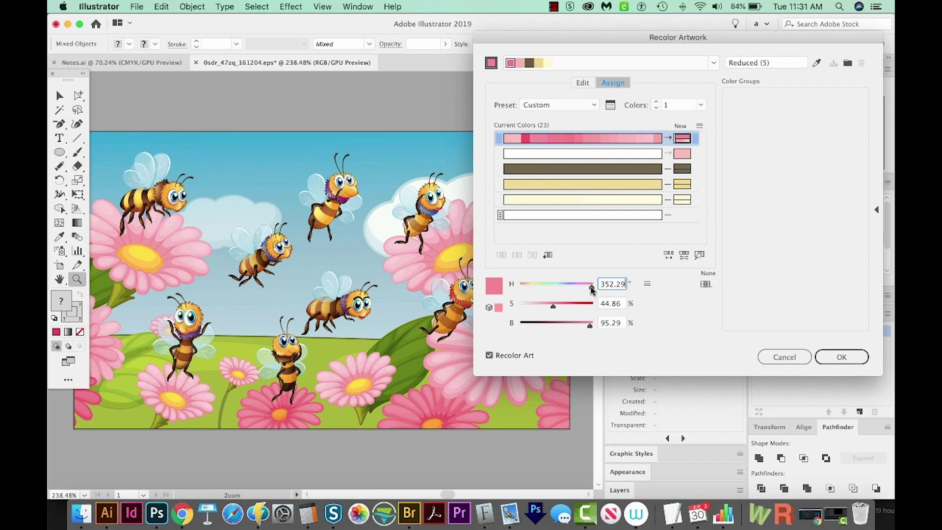
drag(589, 290, 572, 290)
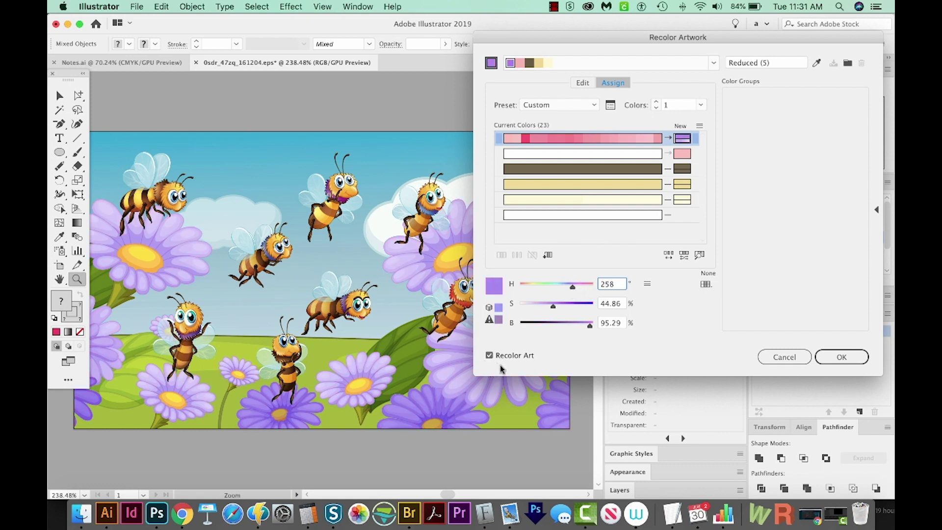
click(489, 356)
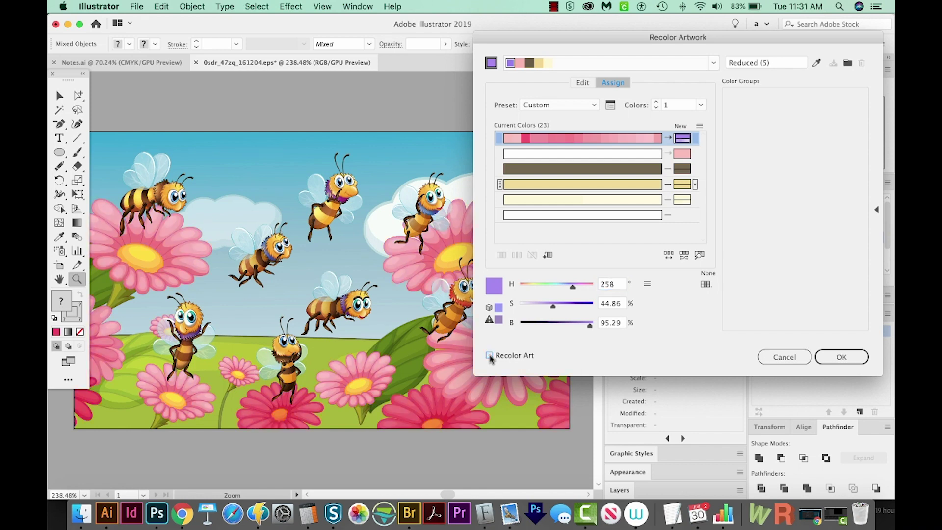
click(489, 356)
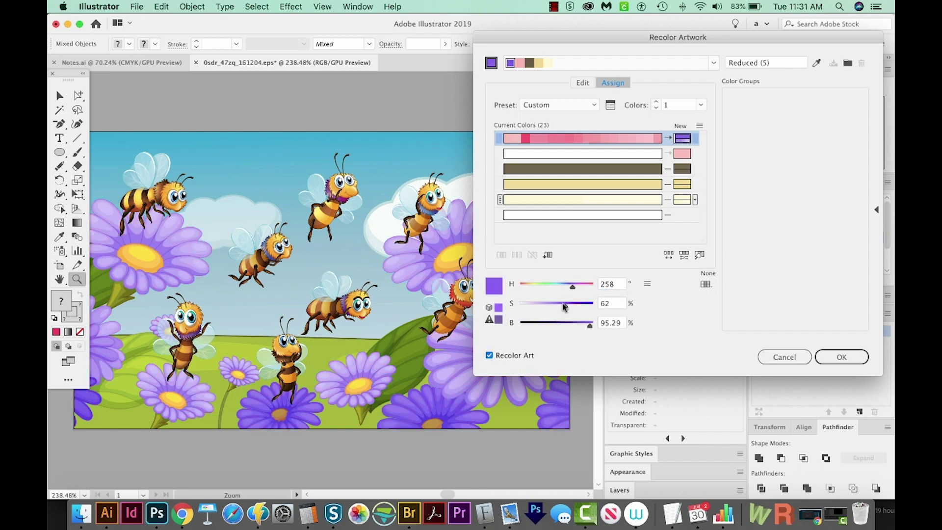
click(553, 306)
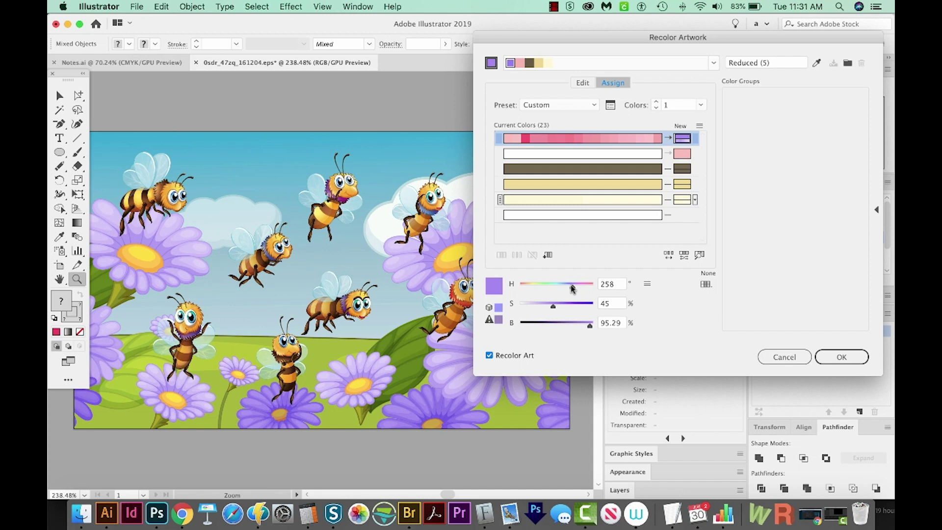
drag(571, 286, 565, 286)
drag(565, 287, 567, 289)
drag(553, 306, 565, 308)
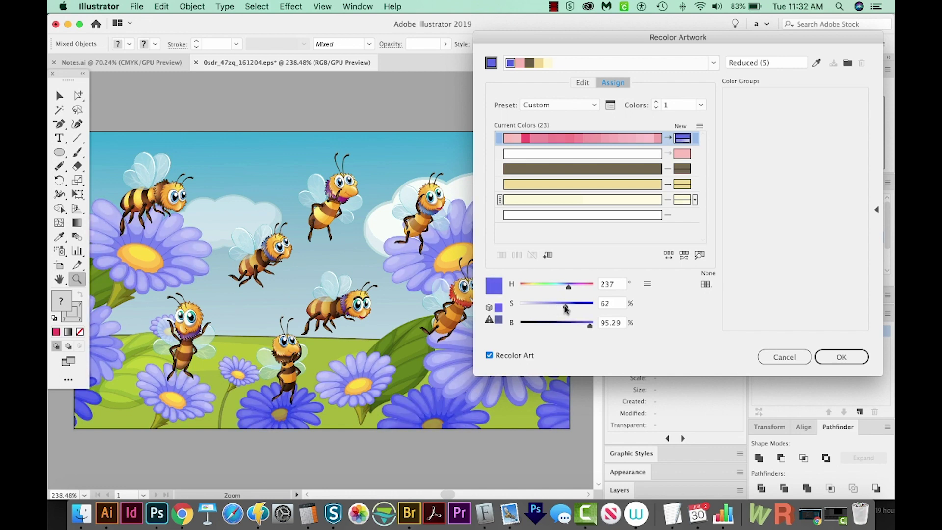
drag(566, 307, 568, 308)
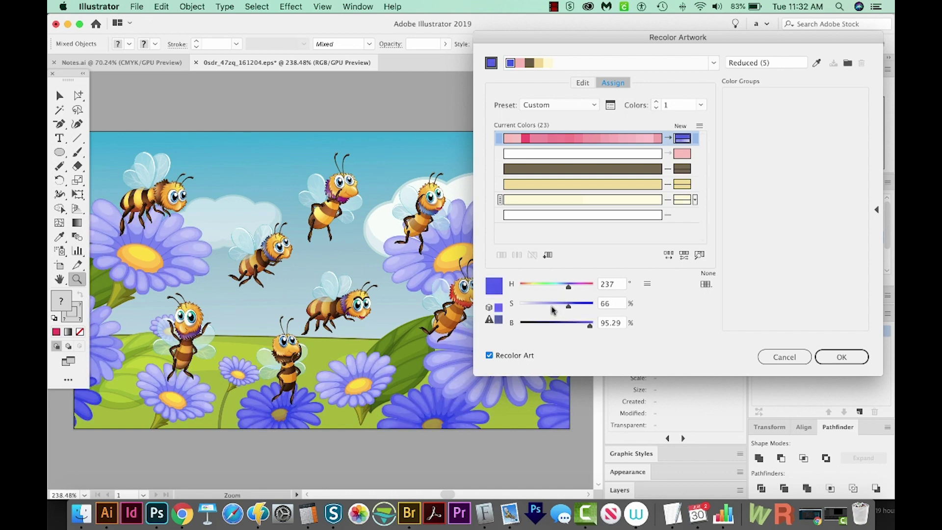
Adjust brightness for a soft lavender near H 237, S 46, B 89
click(551, 305)
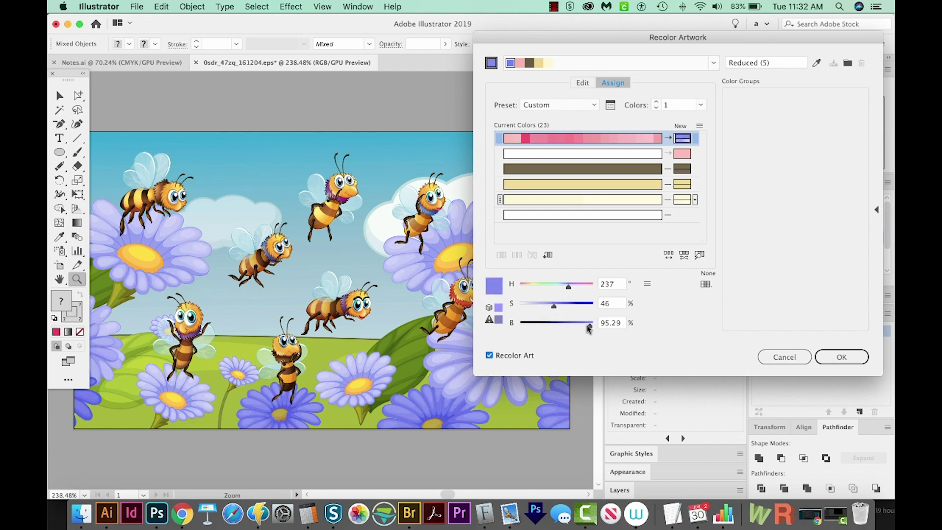
drag(591, 328, 586, 329)
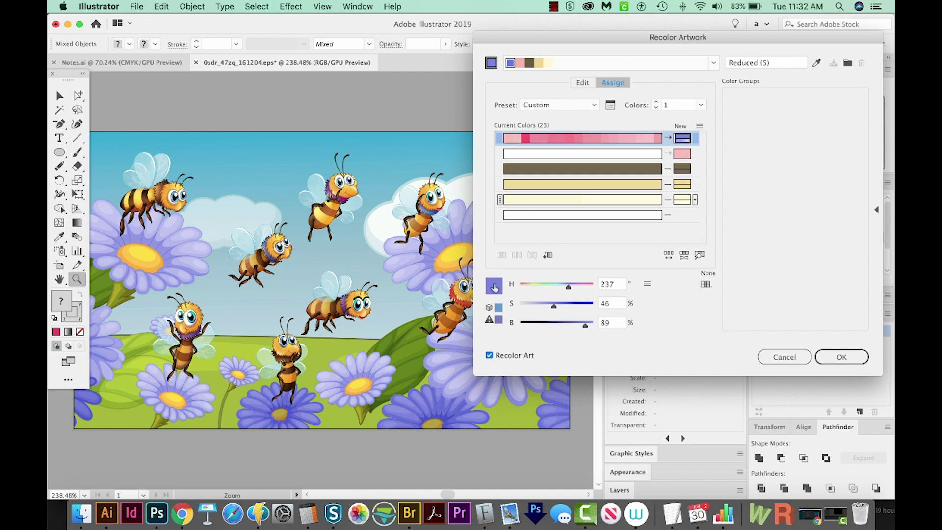
double_click(495, 288)
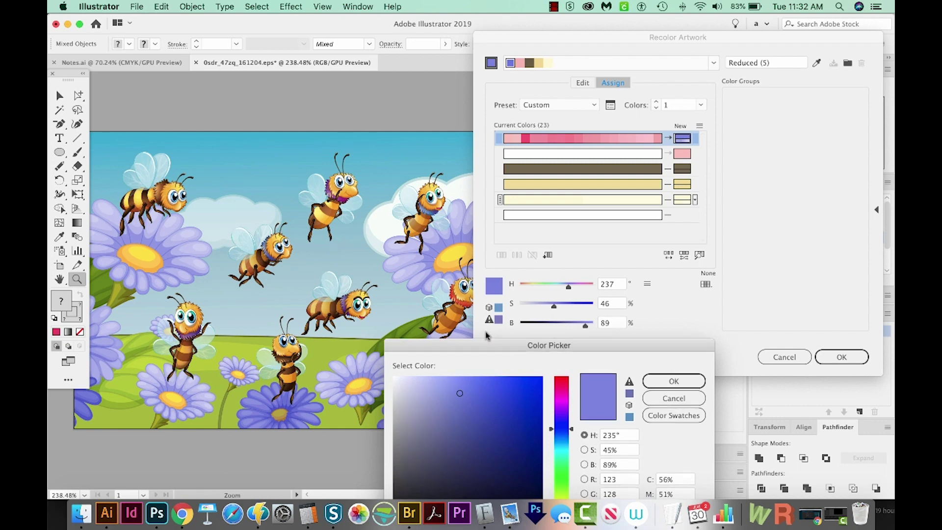
drag(424, 353, 445, 261)
click(625, 313)
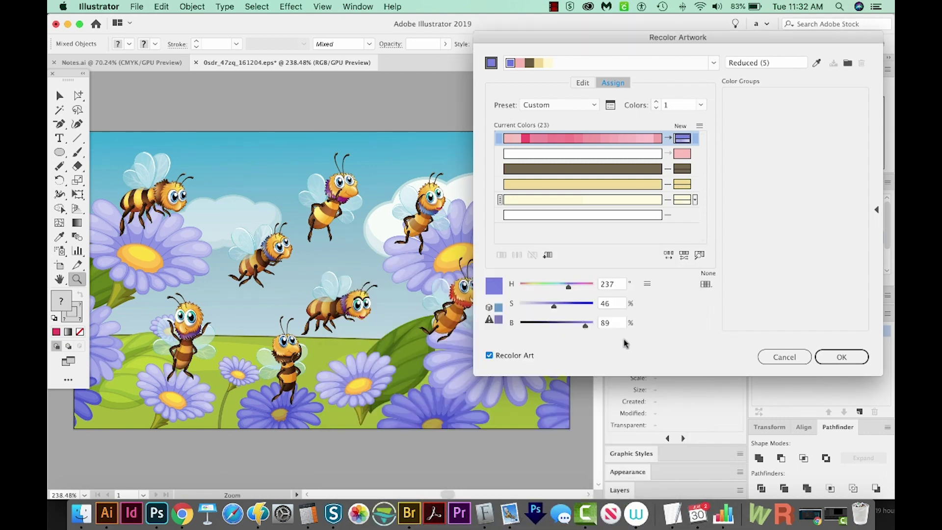
Confirm the lavender recolour with OK and pan slightly to view the purple flowers
click(840, 357)
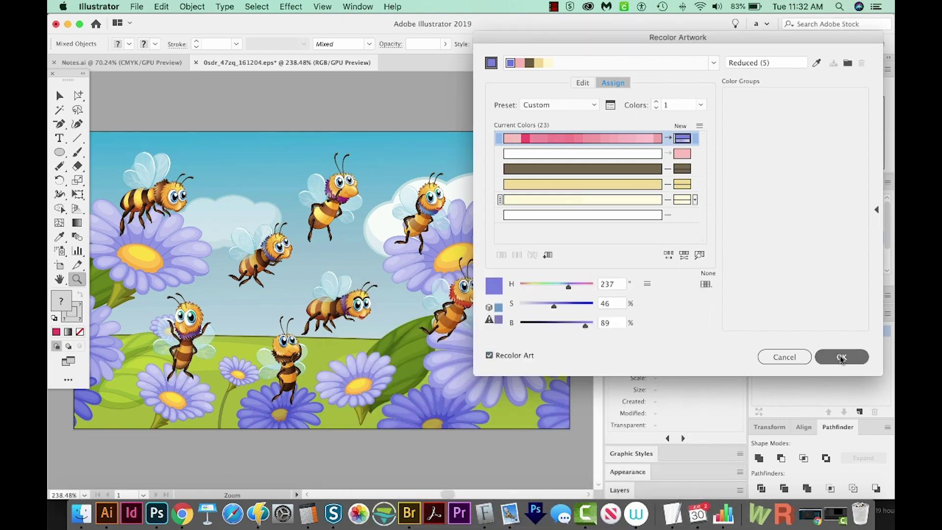
key(super+7)
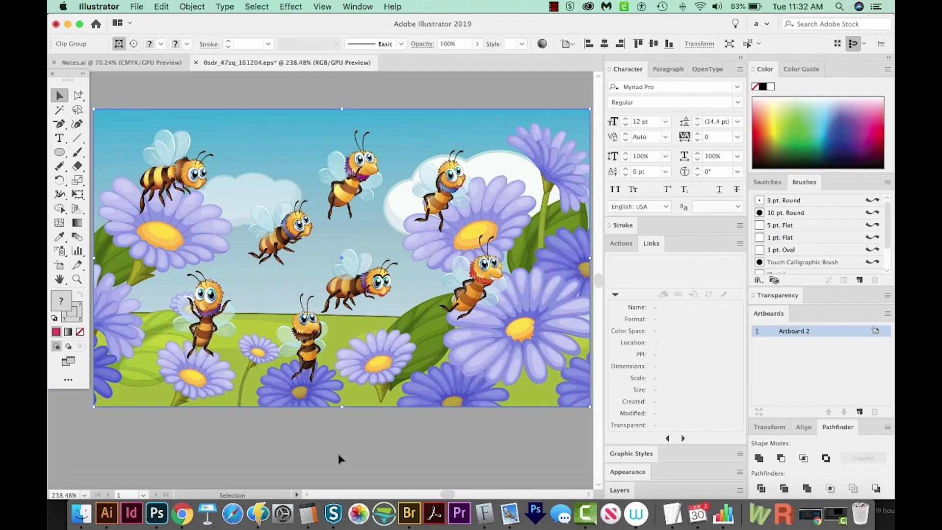
drag(525, 287, 526, 272)
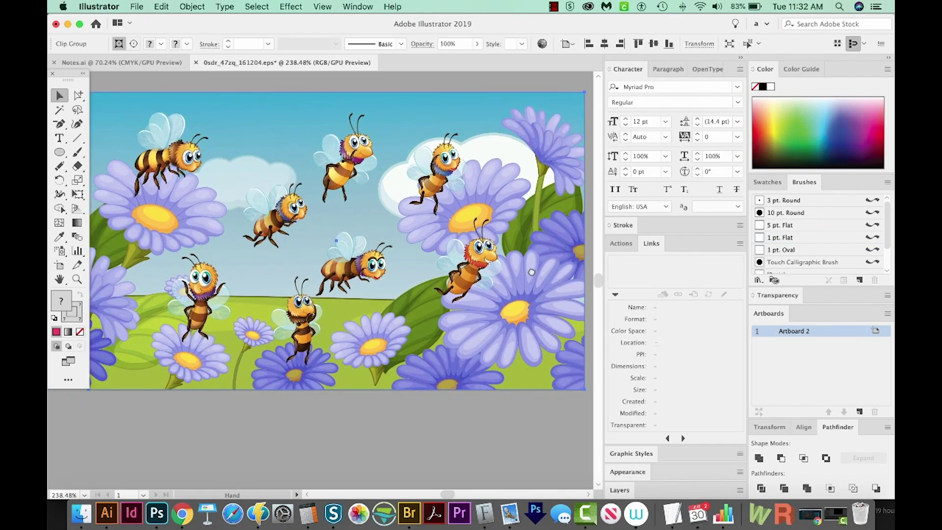